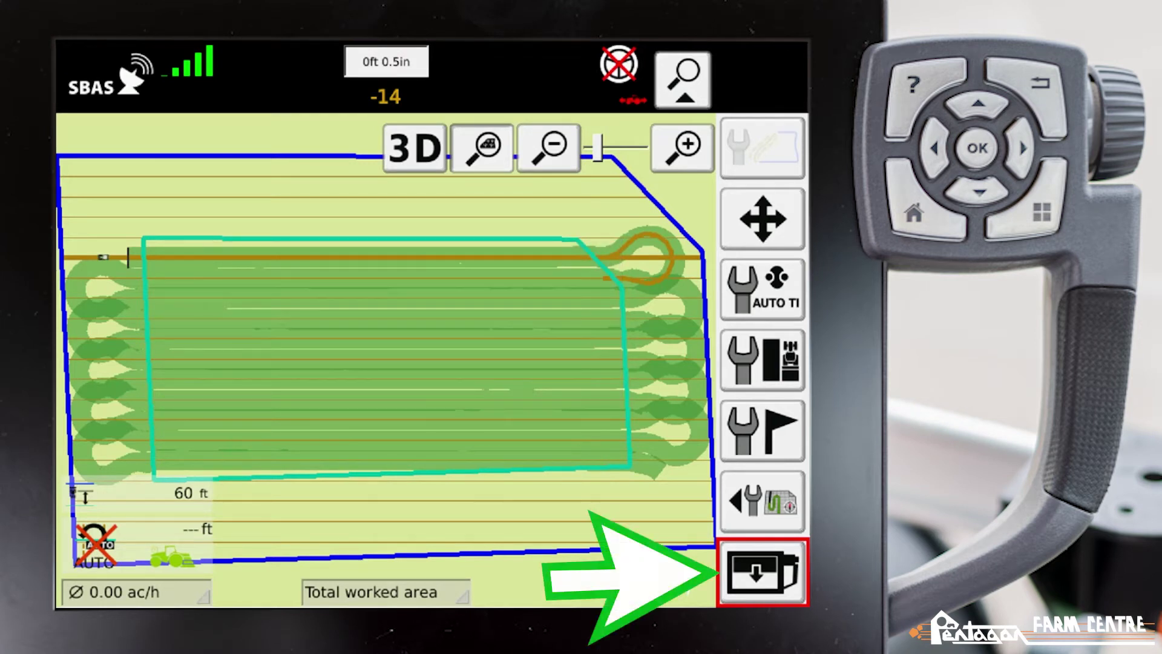
# Step: Switch the Varioterminal from the full-screen guidance map to the split ISOBUS and Tractor layout
pyautogui.press('Up')
pyautogui.press('Up')
pyautogui.press('Up')
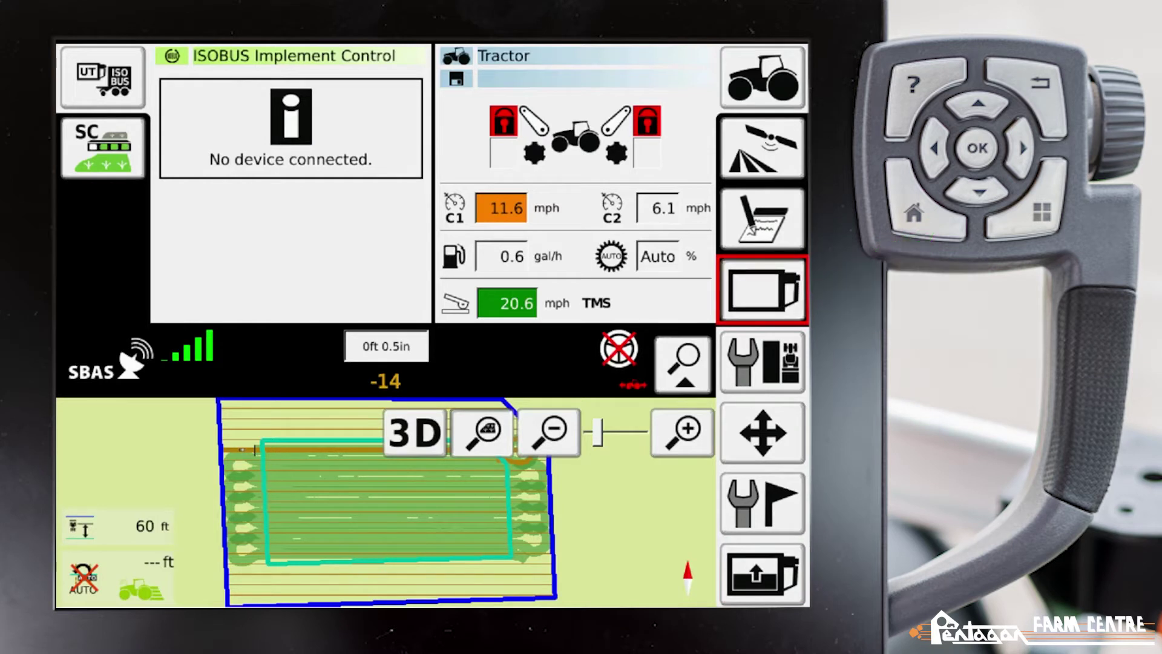
# Step: Open the USB Data exchange screen from the Administration menu
pyautogui.press('Return')
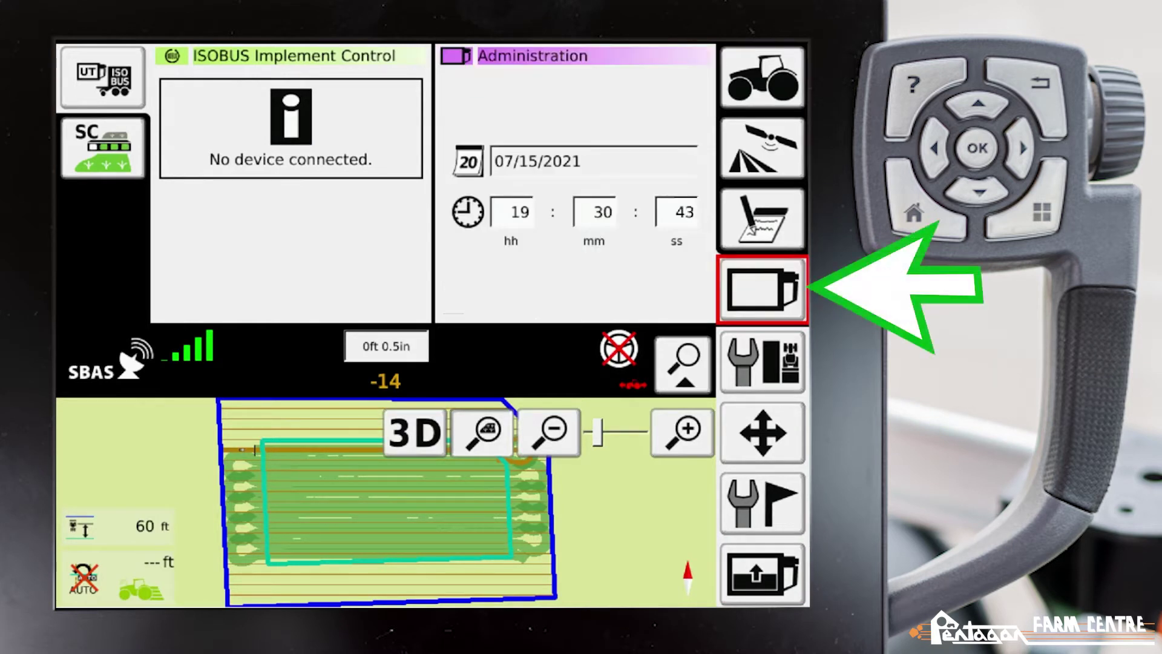
pyautogui.press('Return')
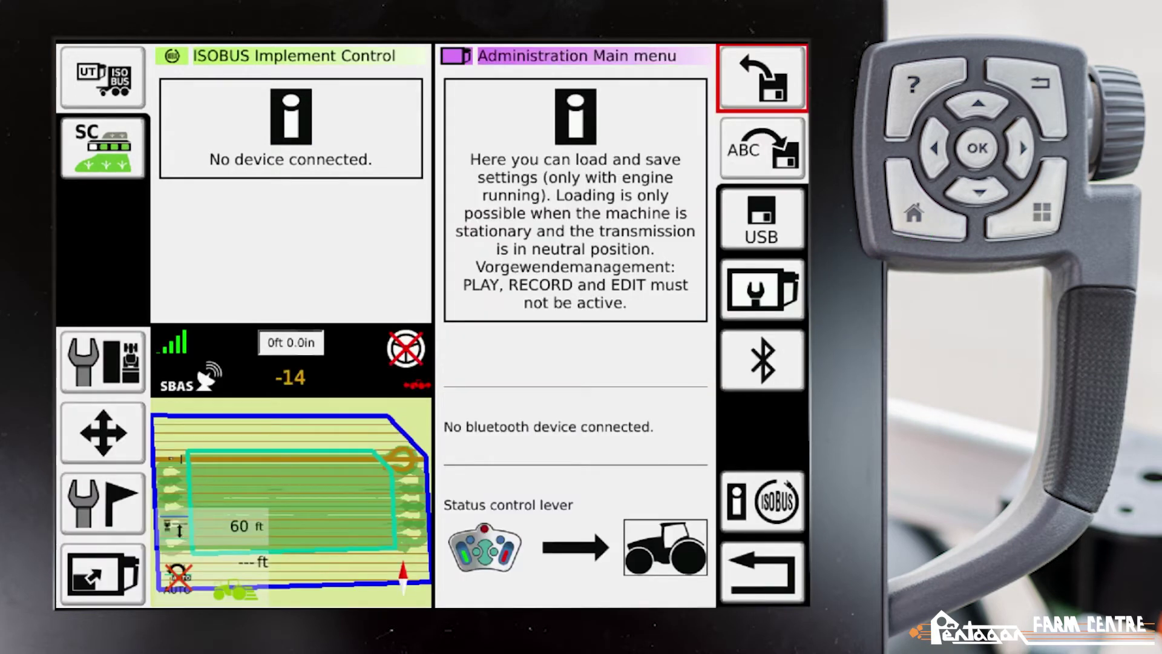
pyautogui.press('Down')
pyautogui.press('Down')
pyautogui.press('Return')
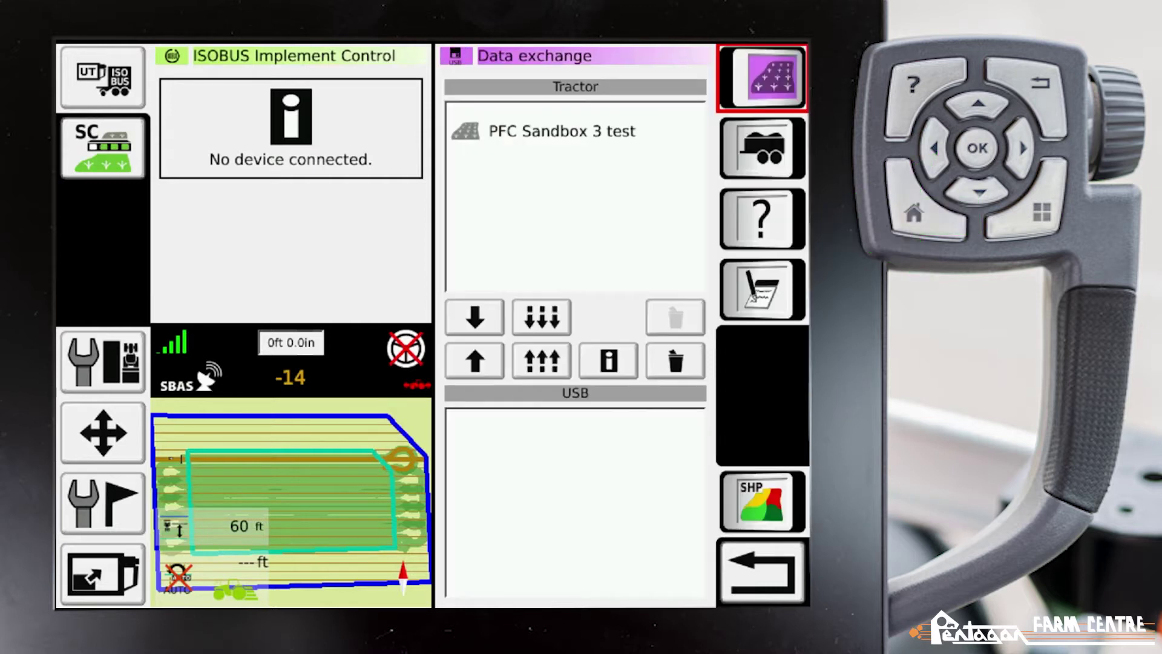
# Step: Select the PFC Sandbox 3 test field in the Tractor list and start copying it to USB
pyautogui.press('Return')
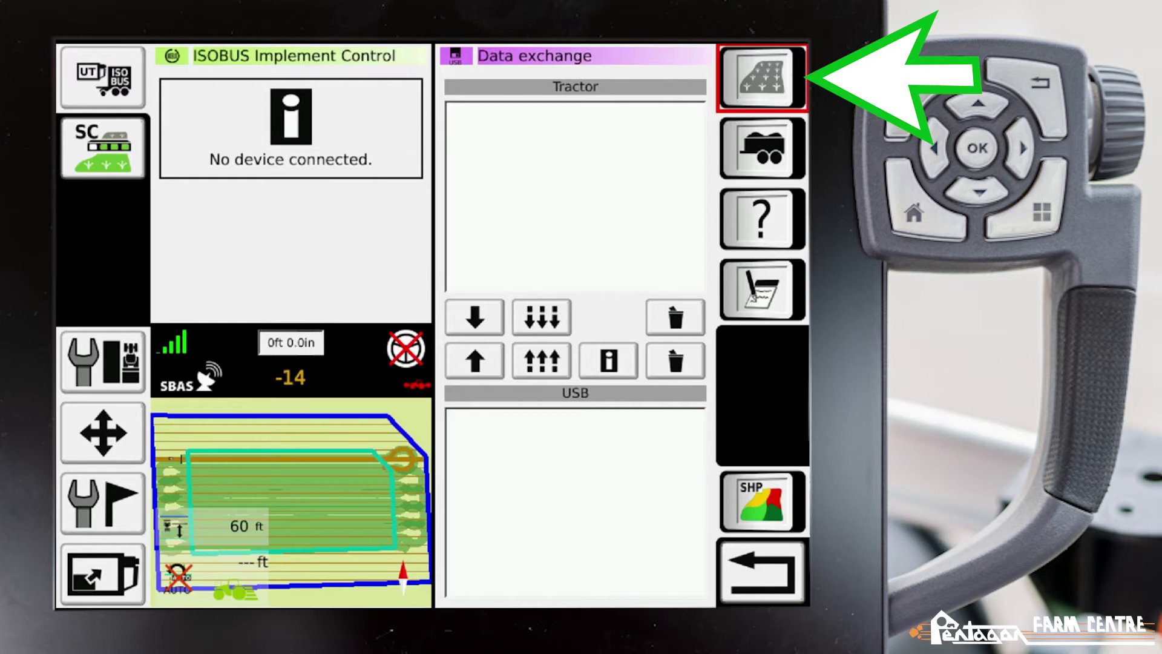
pyautogui.press('Return')
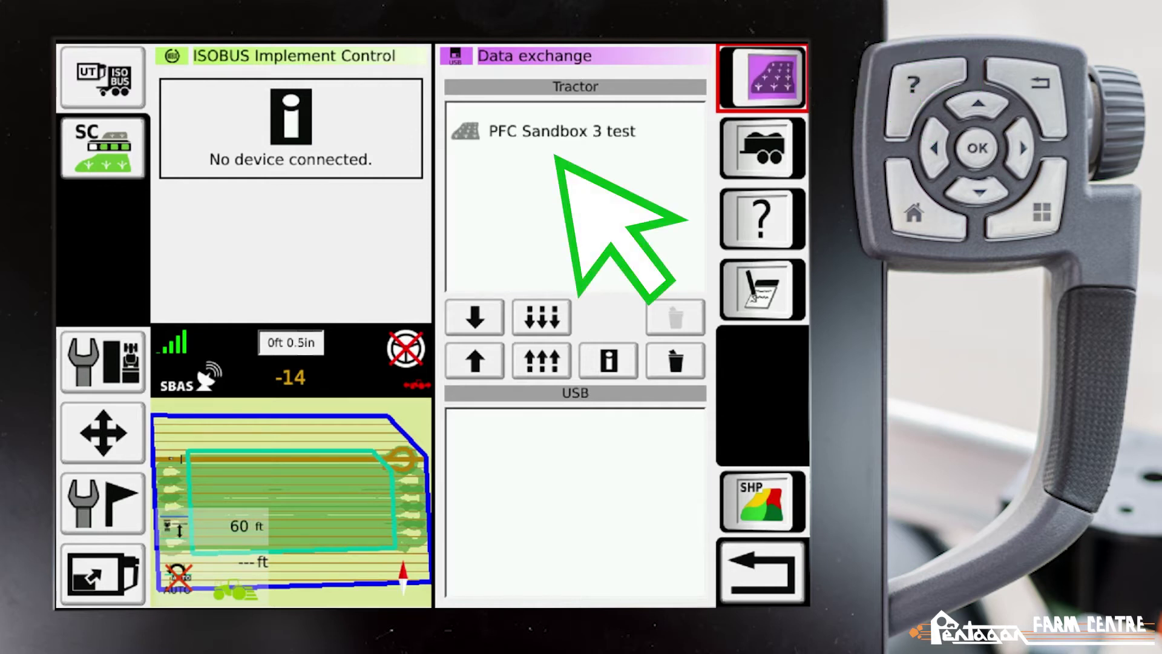
pyautogui.click(563, 131)
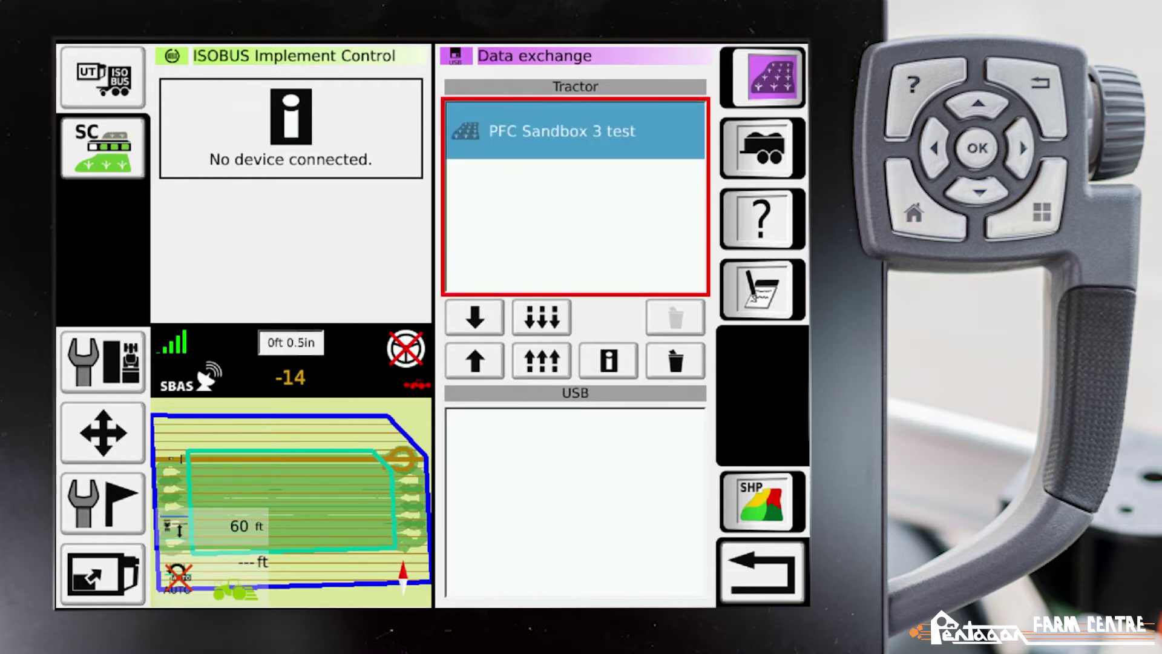
pyautogui.click(542, 316)
pyautogui.click(474, 316)
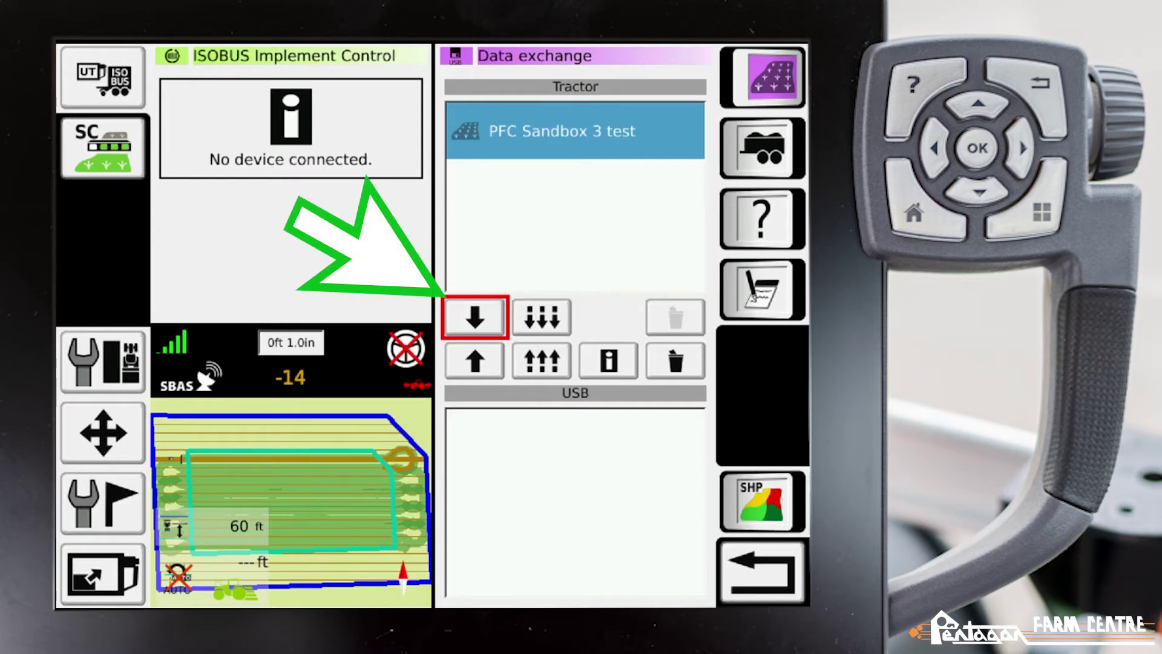
pyautogui.press('Return')
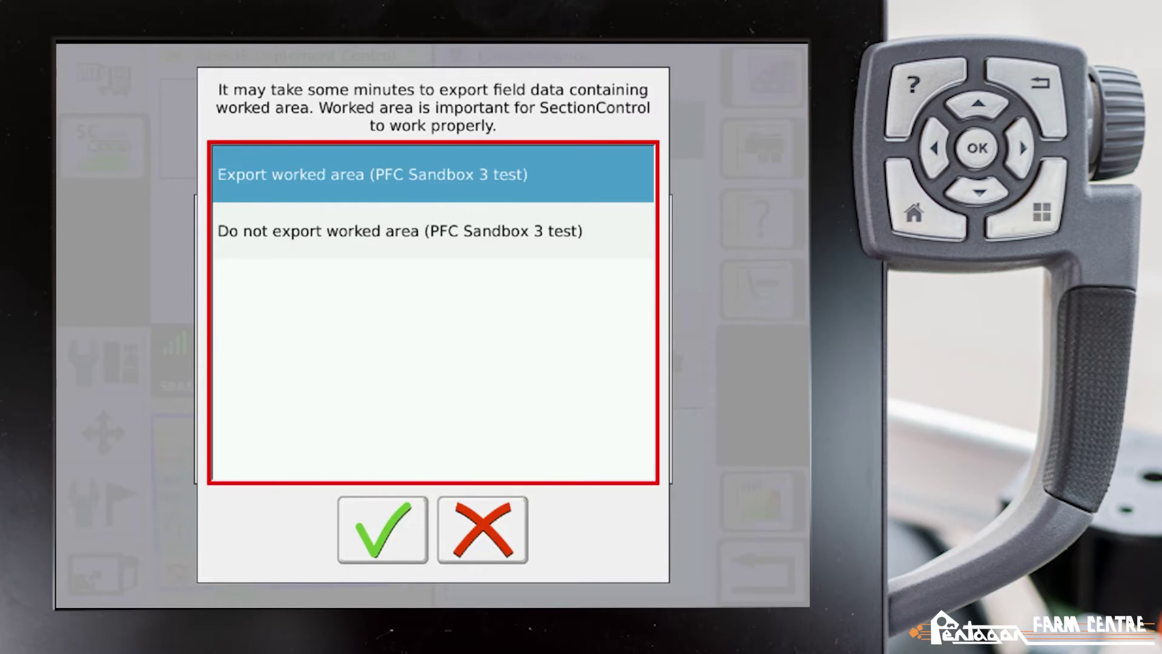
# Step: Export 'PFC Sandbox 3 test' with its worked area and check it in the USB list
pyautogui.press('Down')
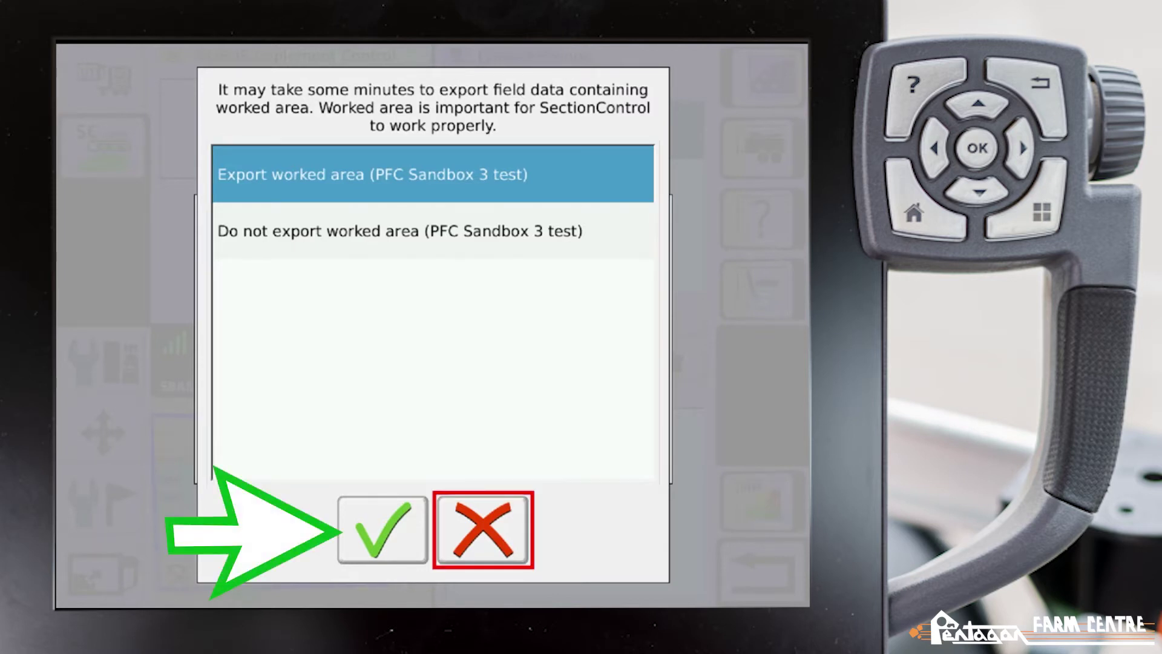
pyautogui.press('Left')
pyautogui.press('Return')
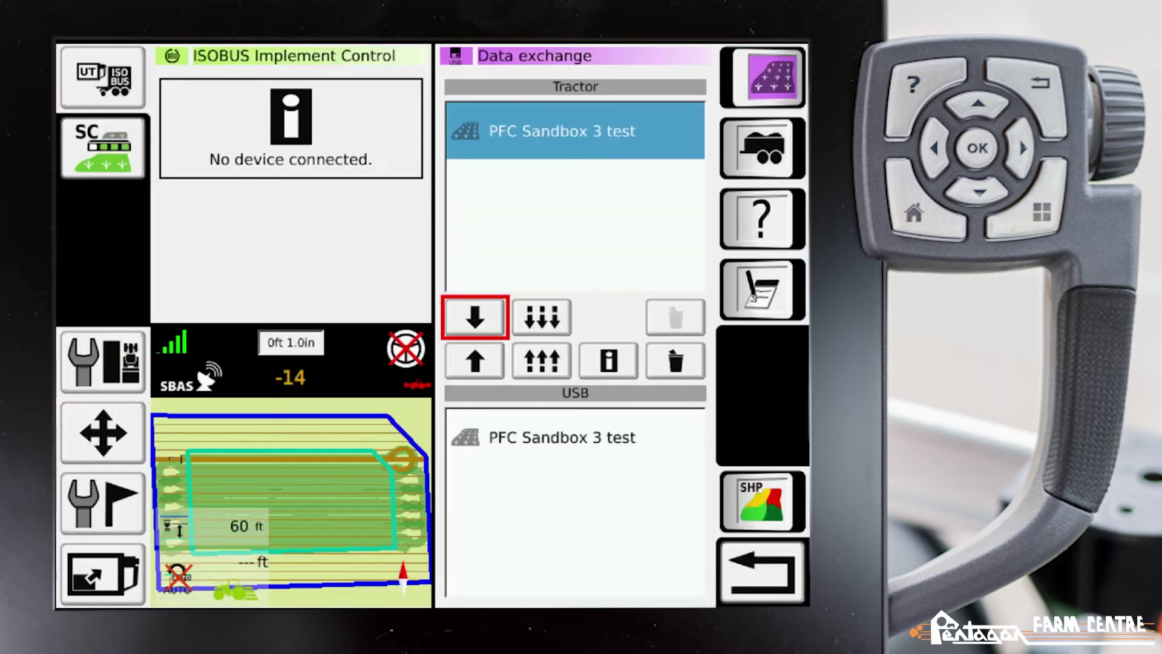
pyautogui.click(575, 437)
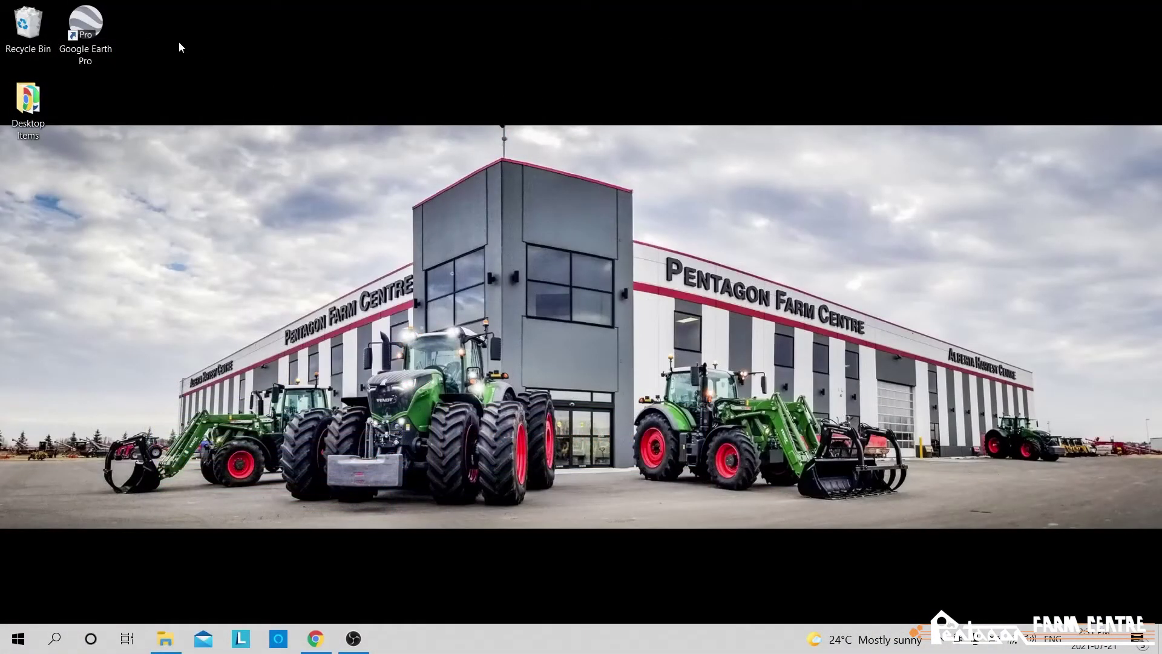
# Step: Launch Google Earth Pro and open the KINGSTON (D:) drive in File Explorer
pyautogui.doubleClick(86, 24)
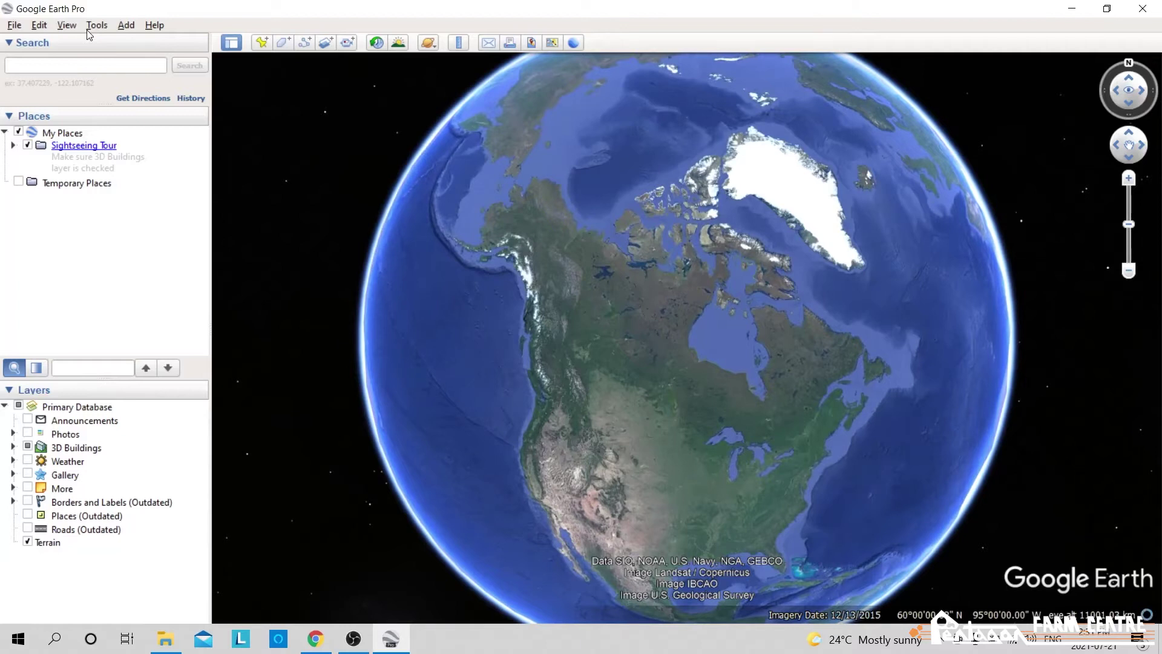
pyautogui.press('super+e')
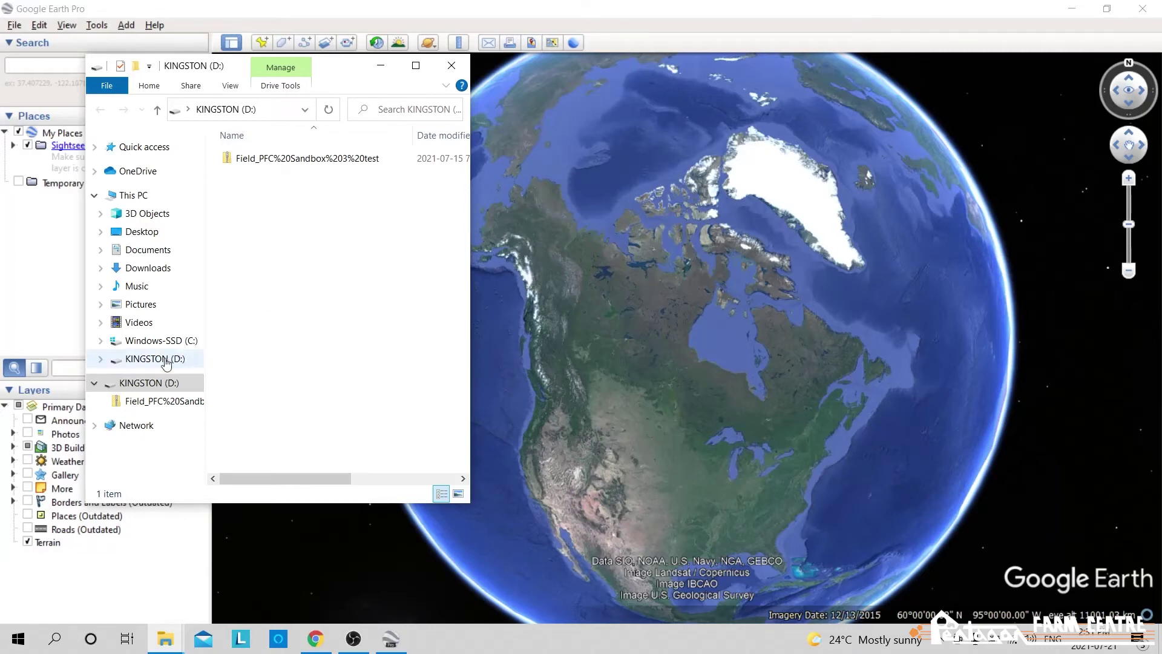
# Step: Open the Field_PFC%20Sandbox%203%20test zip and load its KML file into Google Earth Pro
pyautogui.click(95, 384)
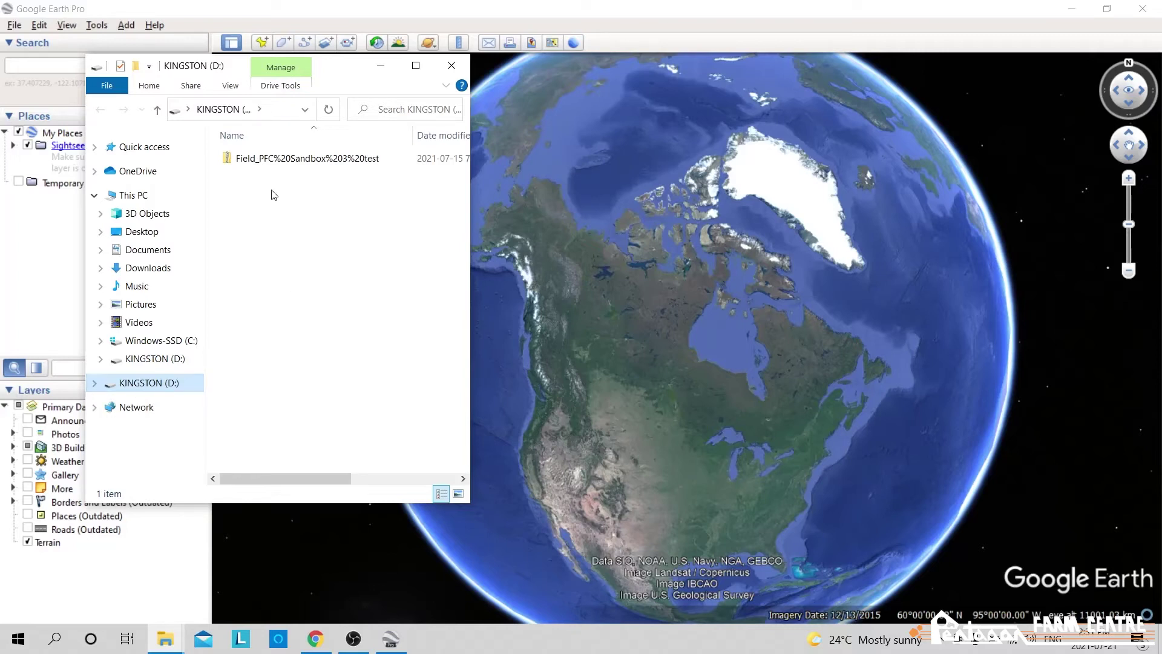
pyautogui.doubleClick(263, 159)
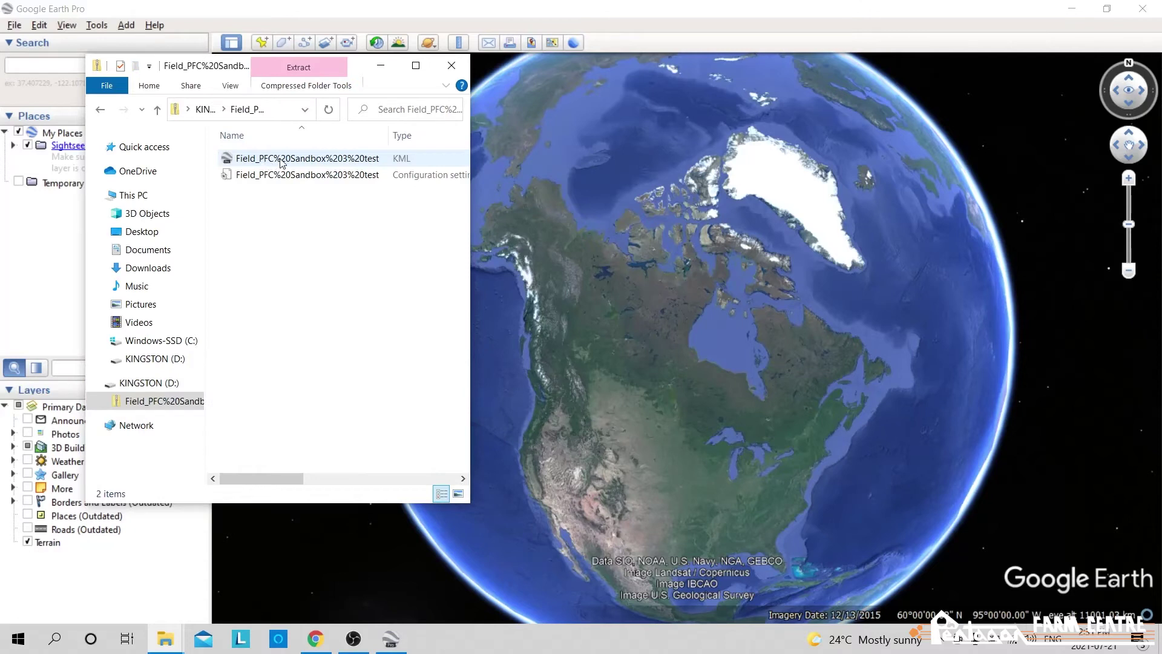
pyautogui.click(281, 161)
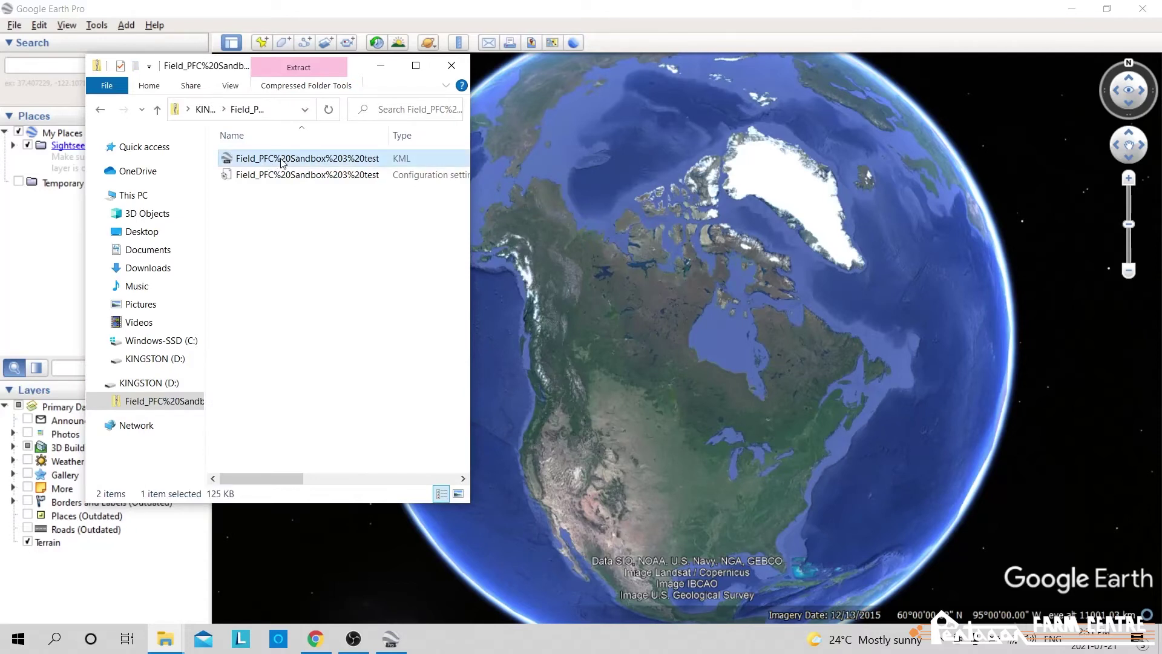
pyautogui.doubleClick(302, 160)
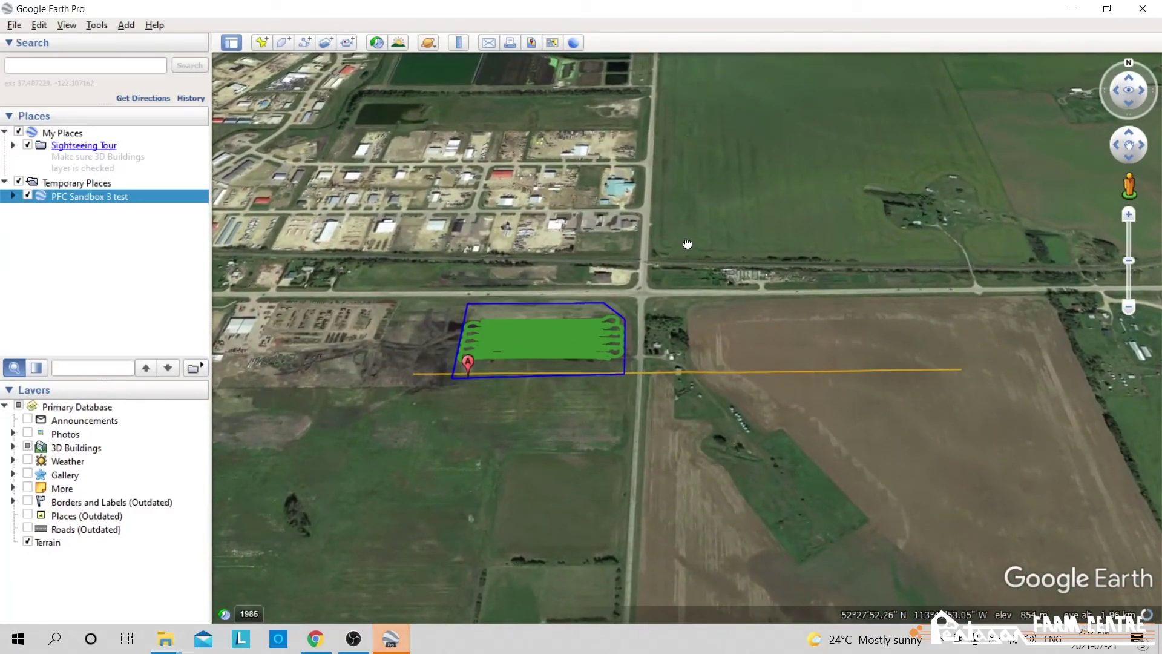
# Step: Pan to the field overlay, tilt the view overhead and rotate it level
pyautogui.moveTo(708, 259); pyautogui.dragTo(781, 286)
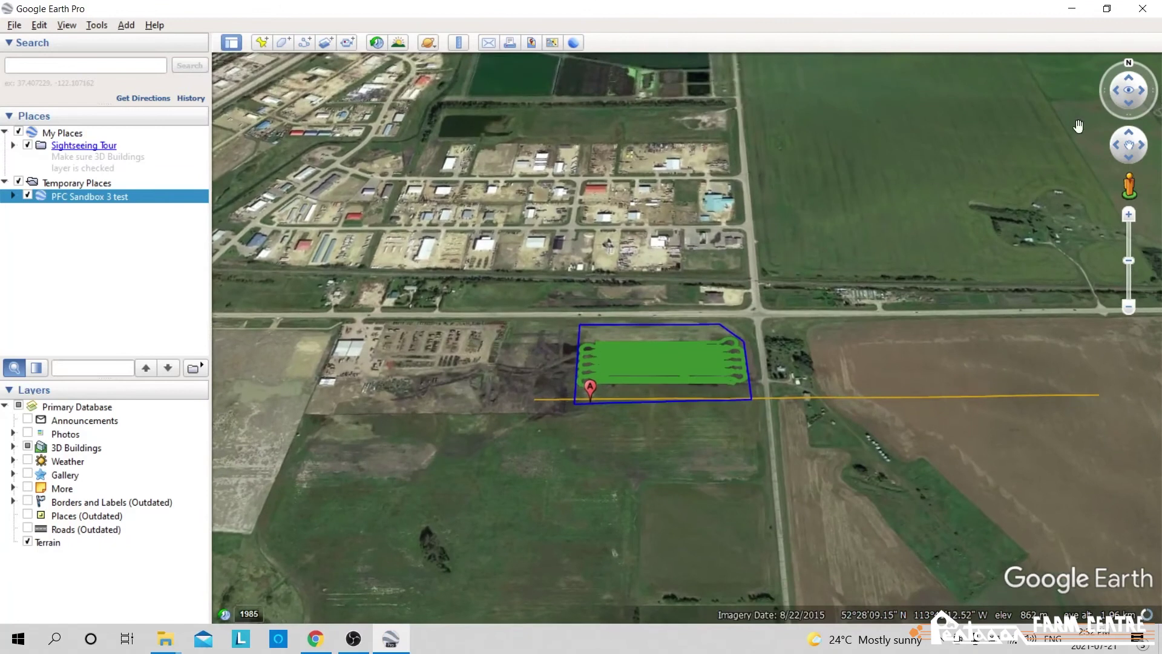
pyautogui.click(1129, 104)
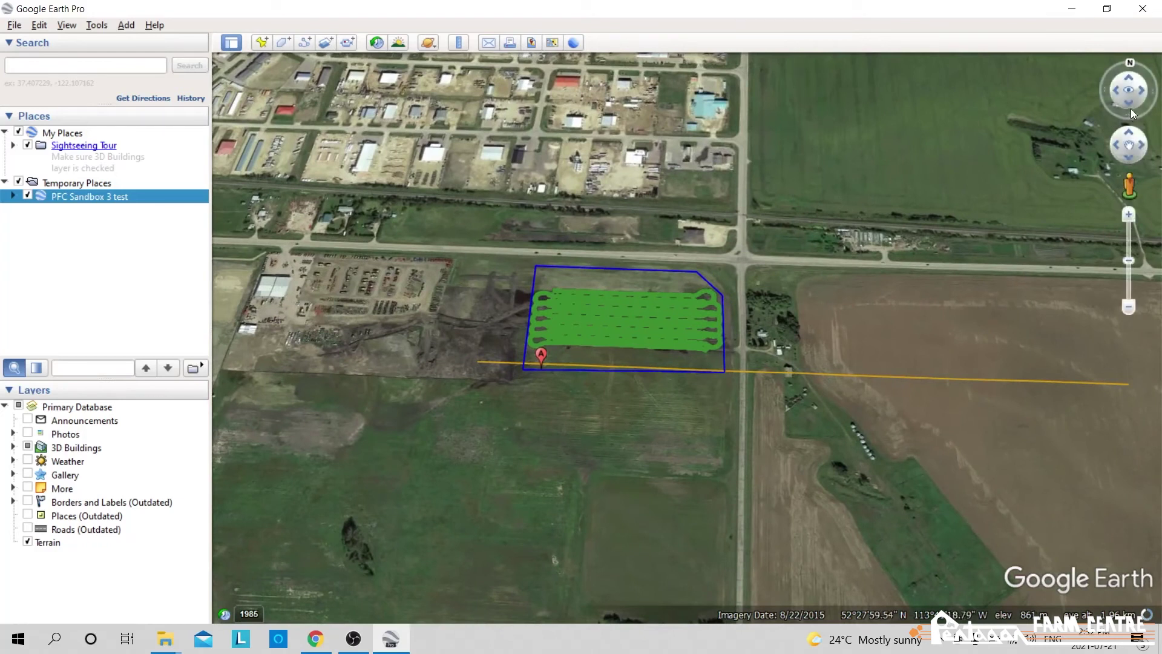
pyautogui.click(1129, 106)
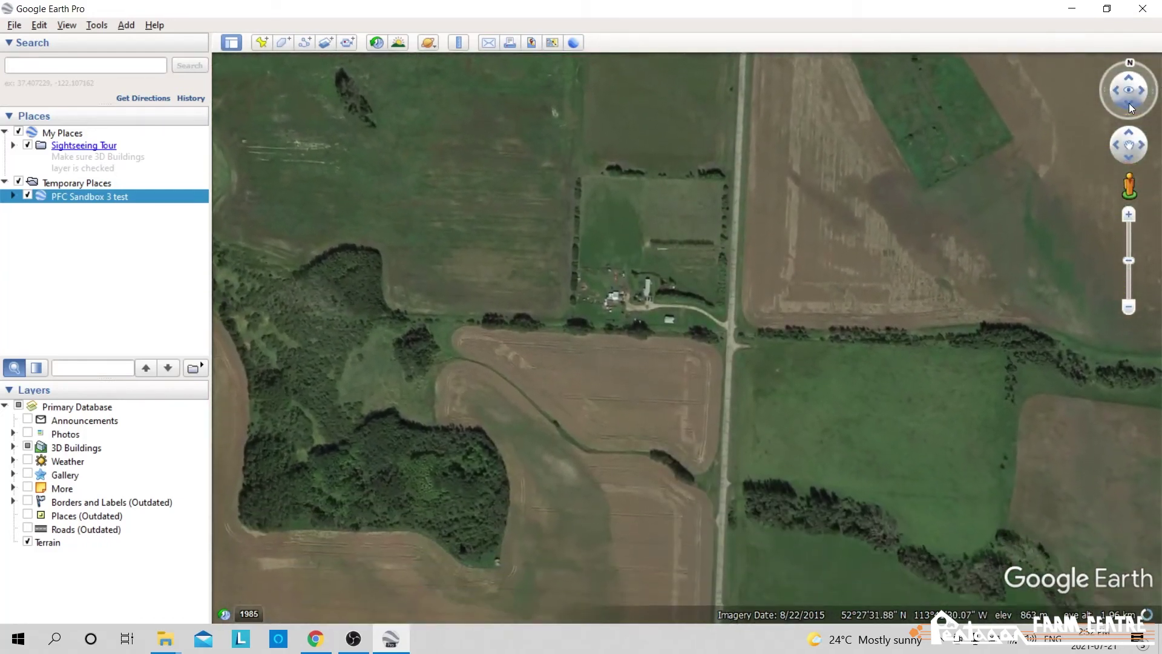
pyautogui.moveTo(709, 170); pyautogui.dragTo(658, 480)
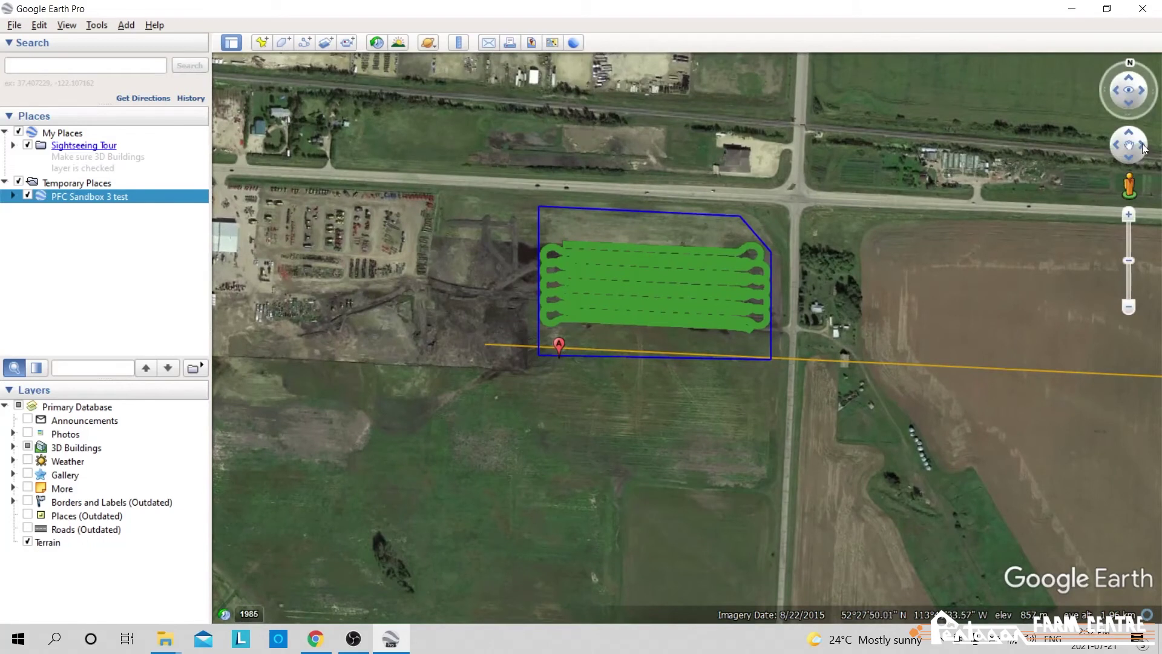
pyautogui.click(1114, 89)
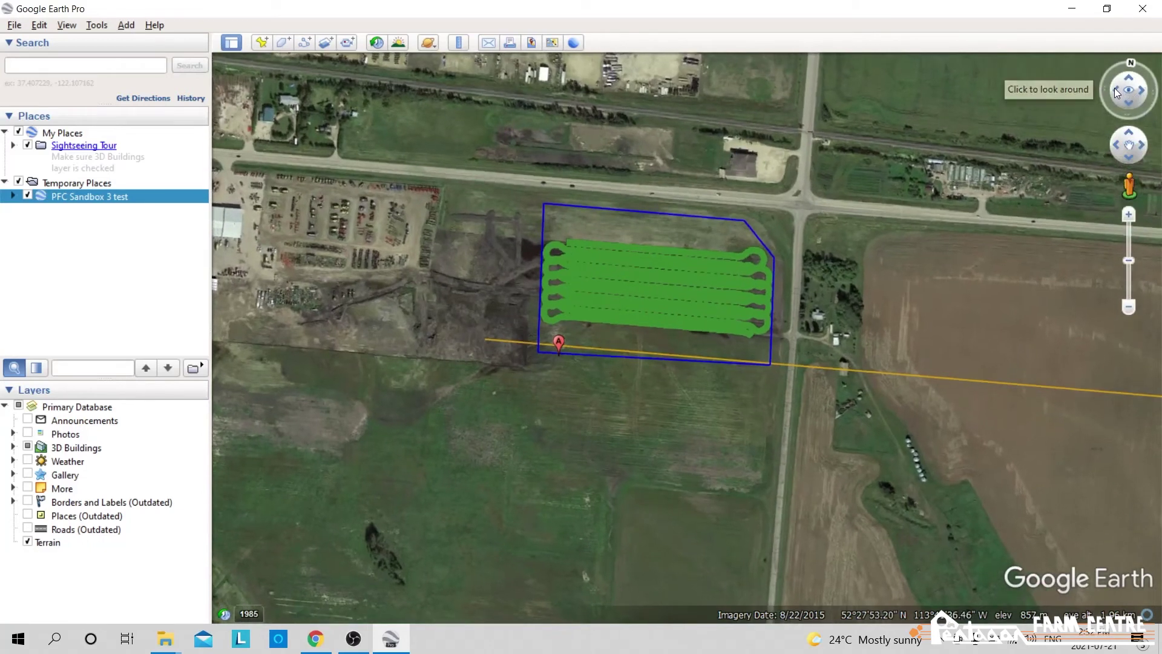
pyautogui.click(1148, 91)
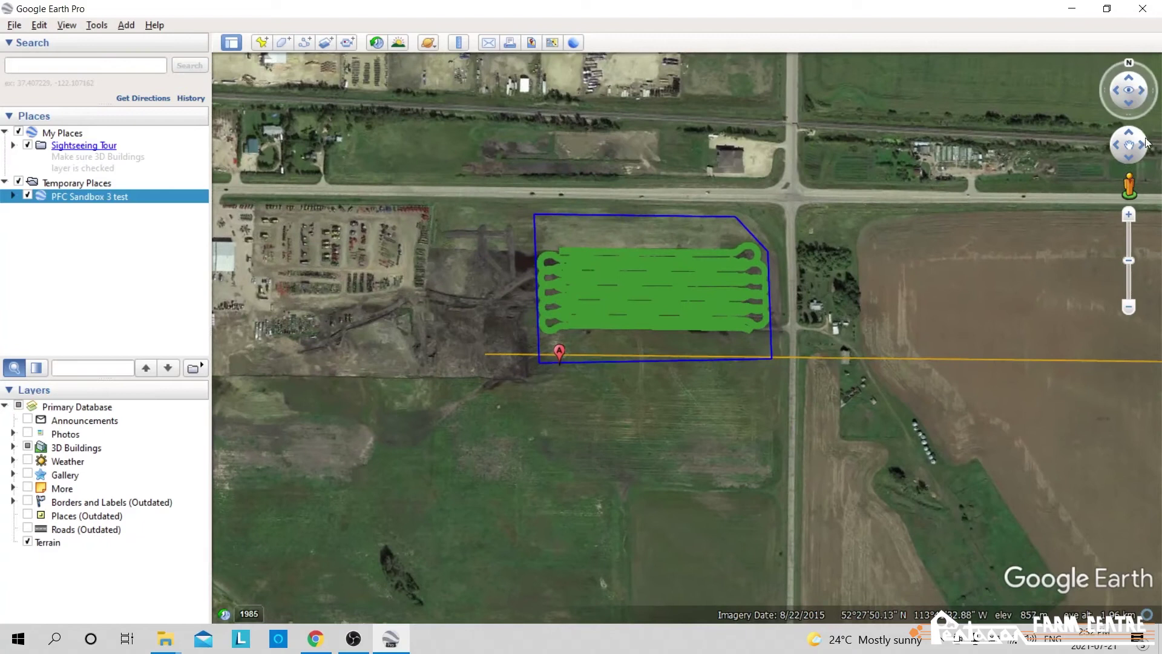
# Step: Zoom in on the field and recentre it with the roads level
pyautogui.click(1129, 214)
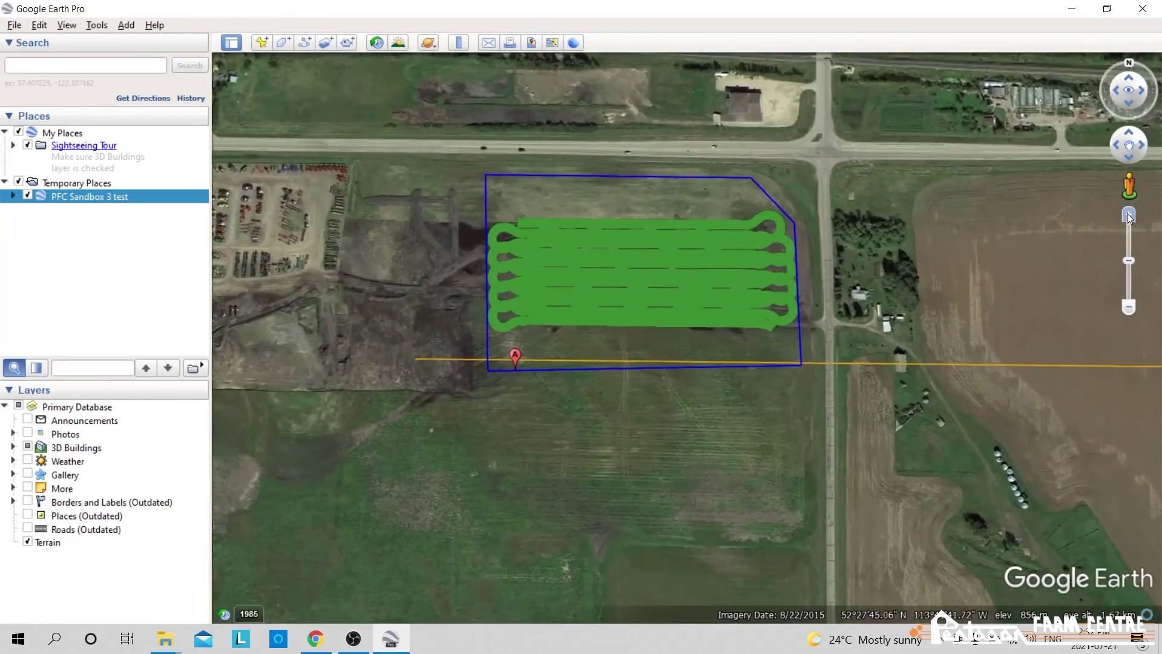
pyautogui.moveTo(1007, 227); pyautogui.dragTo(987, 378)
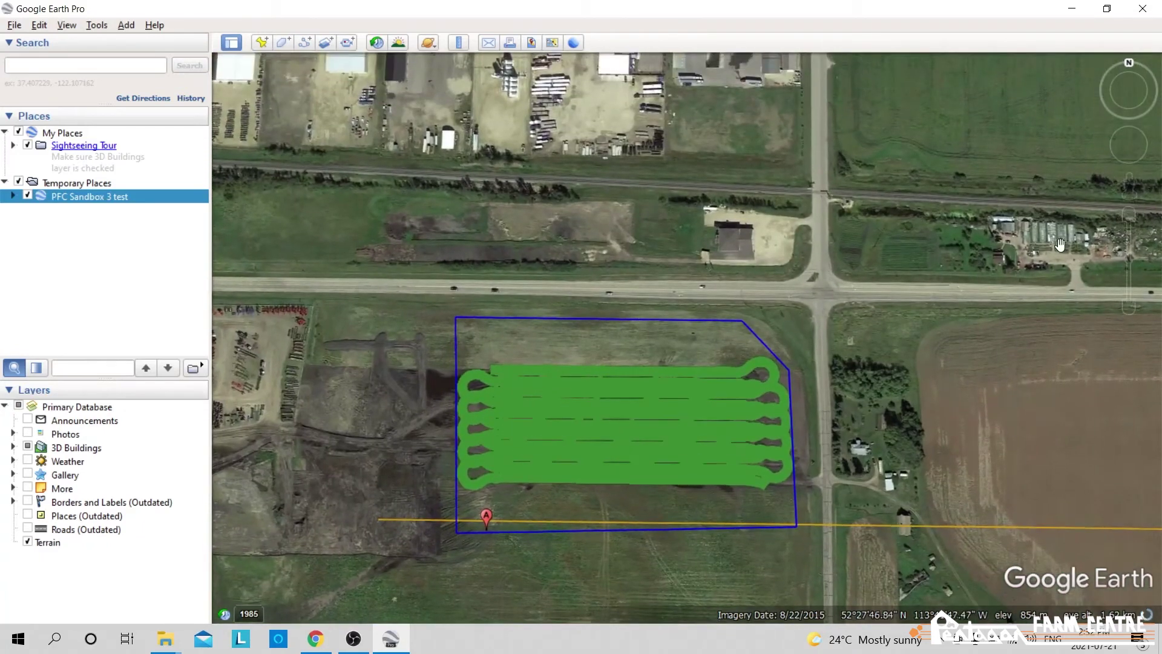
pyautogui.click(1130, 104)
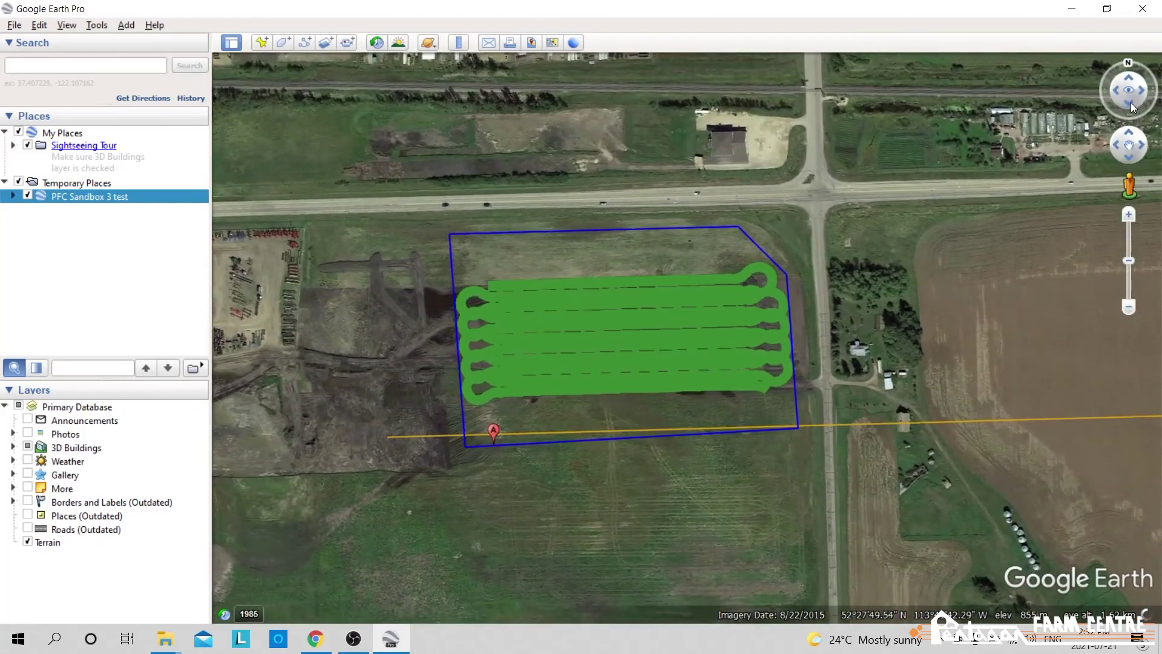
pyautogui.click(1117, 91)
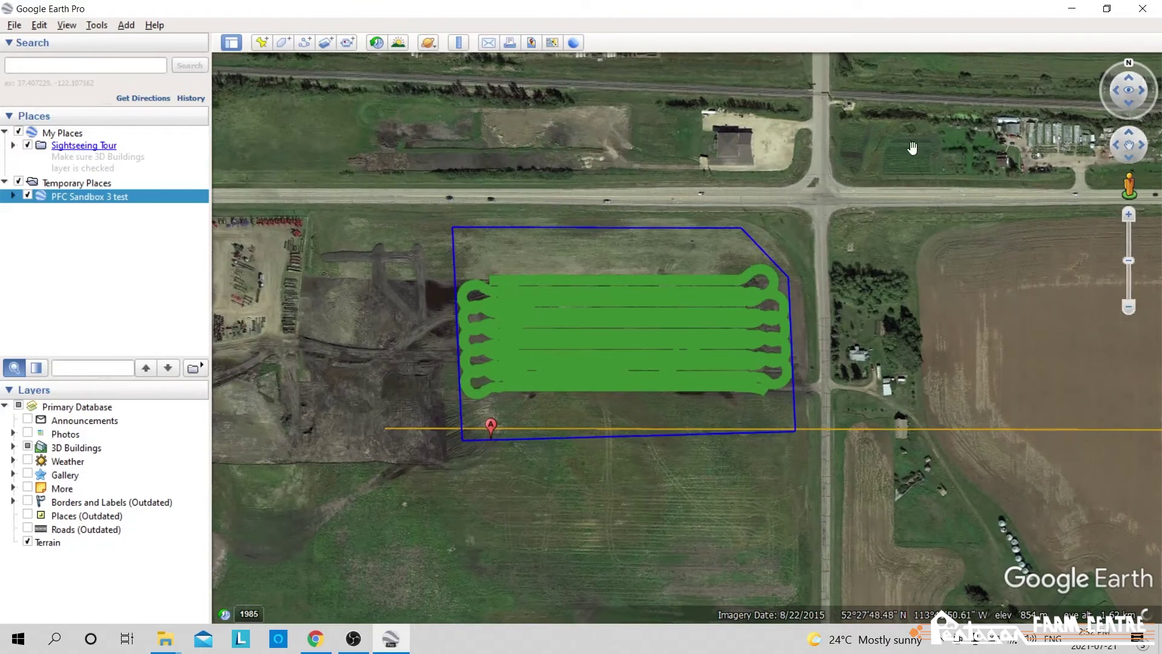
pyautogui.moveTo(705, 162); pyautogui.dragTo(737, 173)
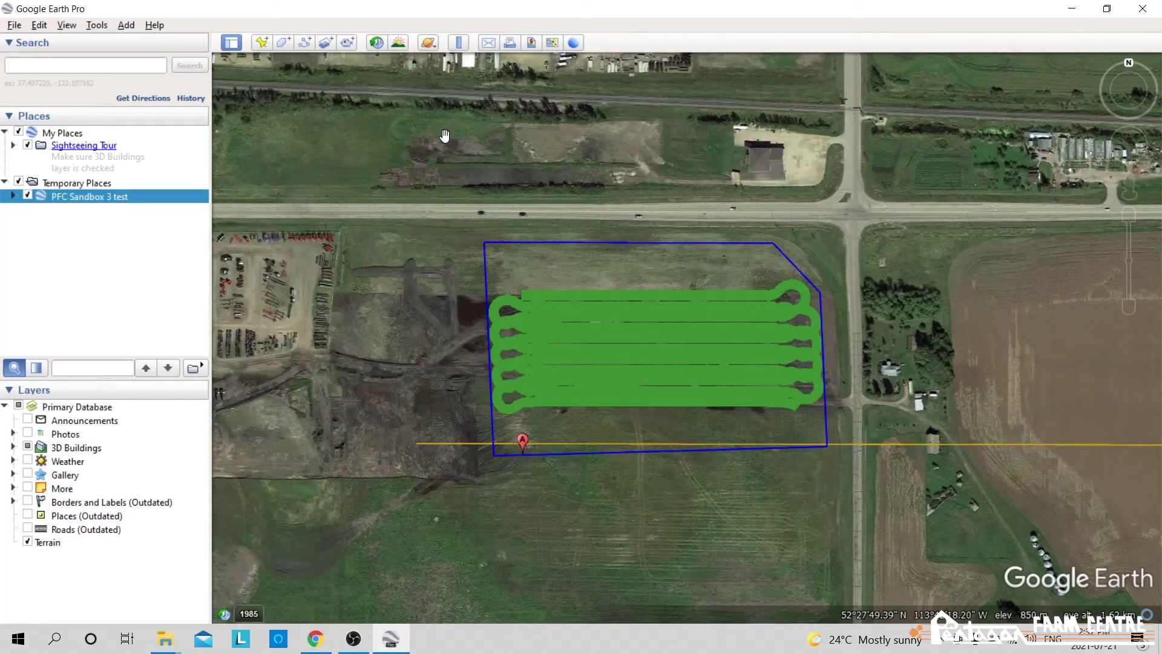
# Step: Export the print layout as a PDF named 'PFC Sandbox' on the Desktop, skipping the printer
pyautogui.click(14, 25)
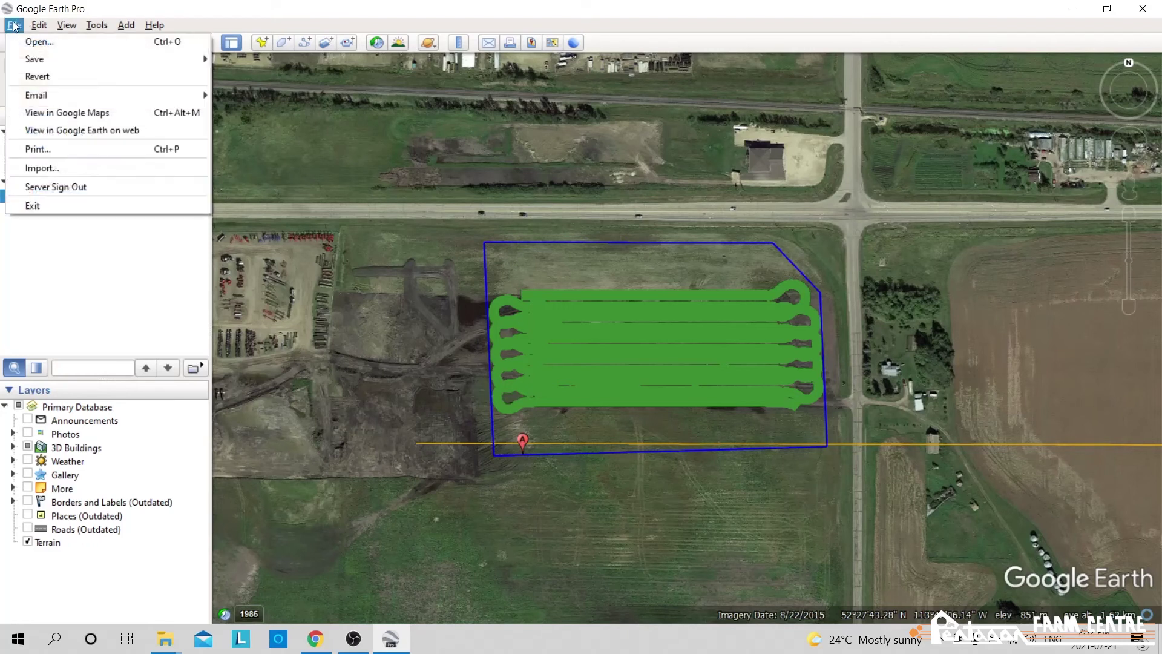
pyautogui.click(55, 153)
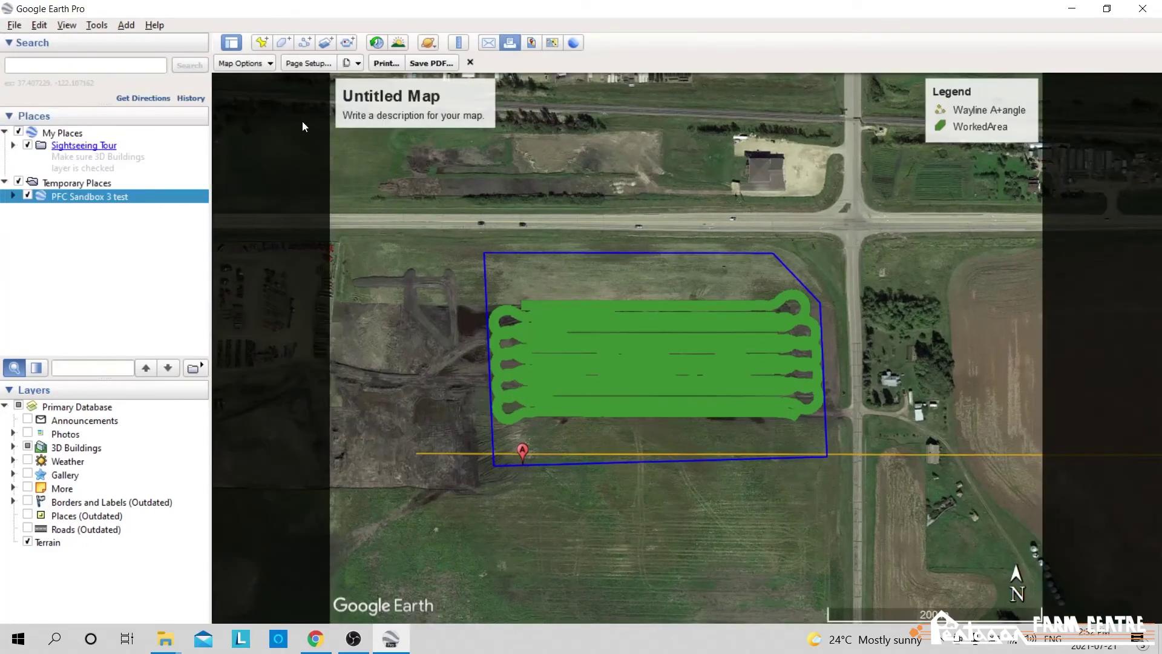
pyautogui.click(388, 65)
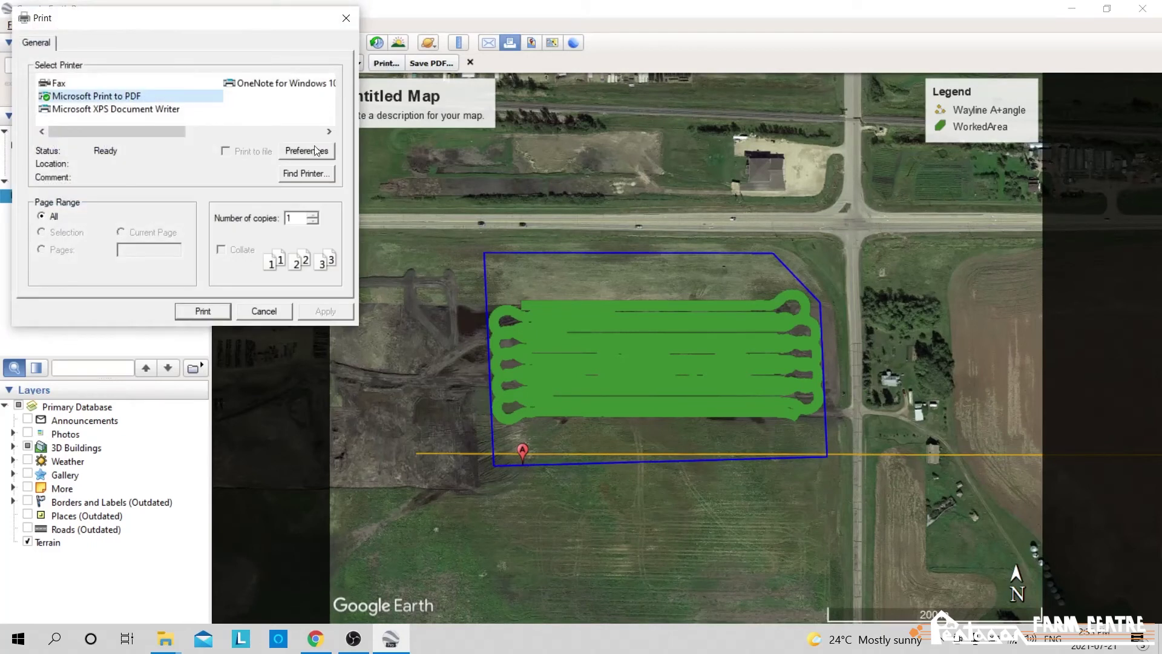
pyautogui.click(265, 311)
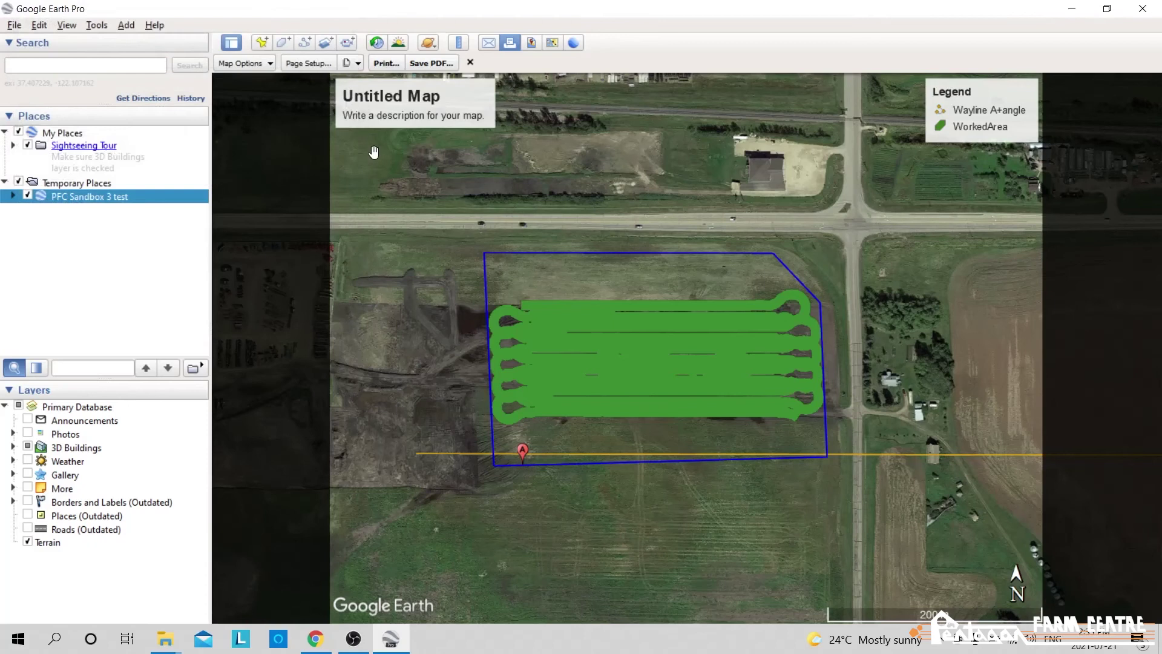
pyautogui.click(429, 62)
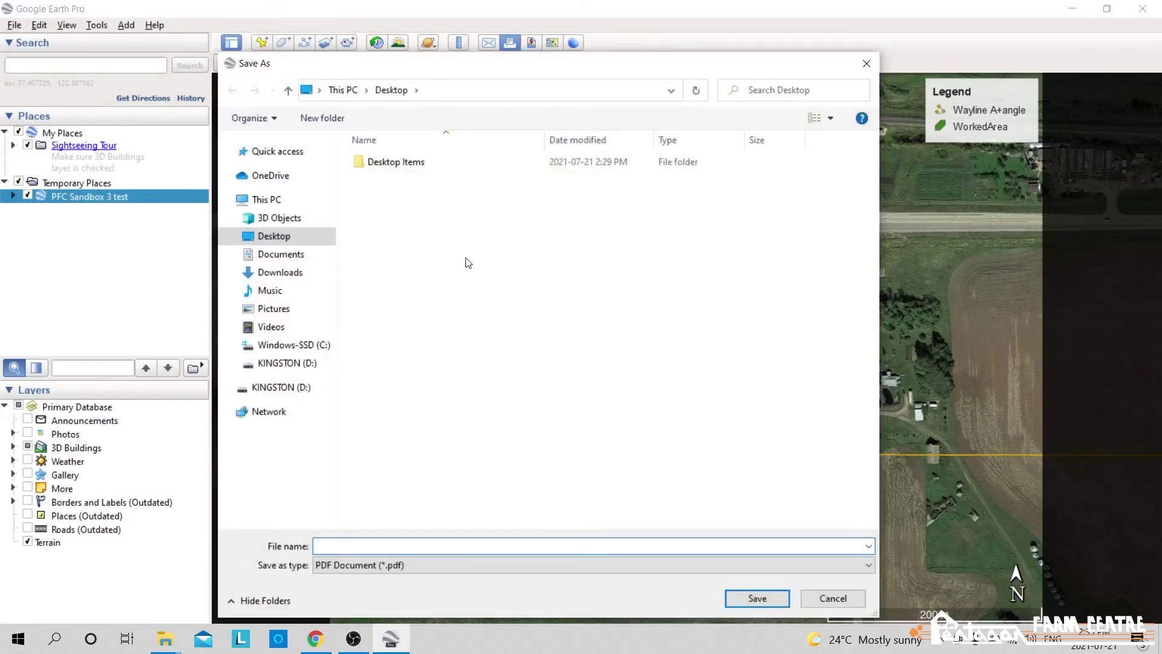
pyautogui.write('PFC Sandbox')
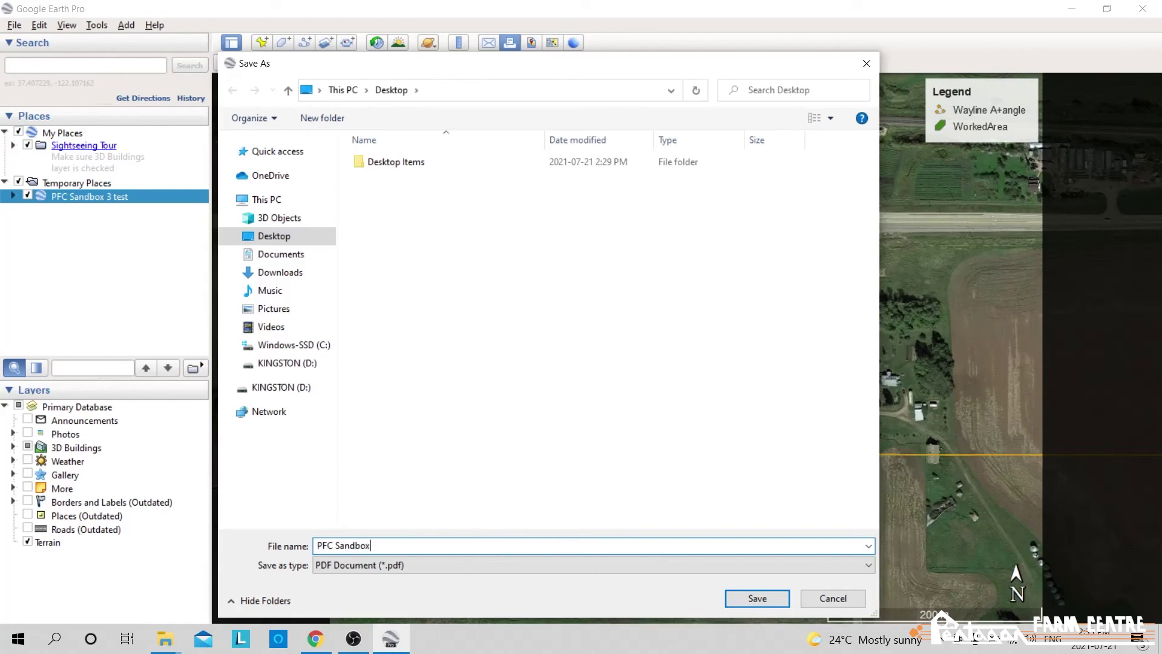
pyautogui.click(273, 236)
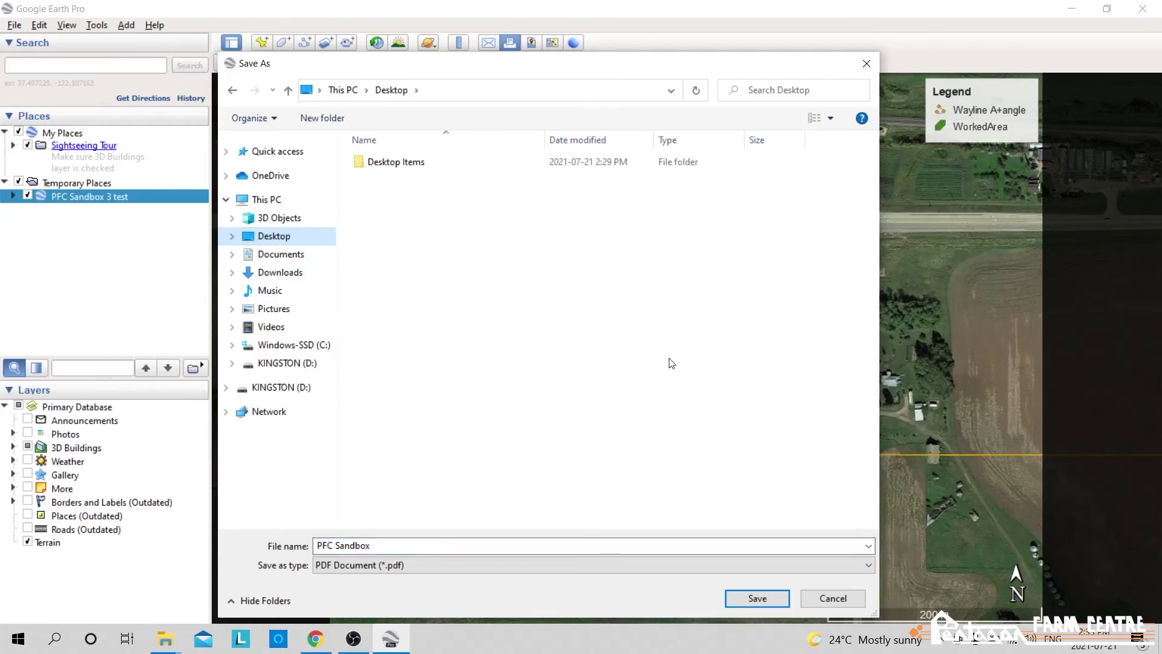
pyautogui.click(756, 598)
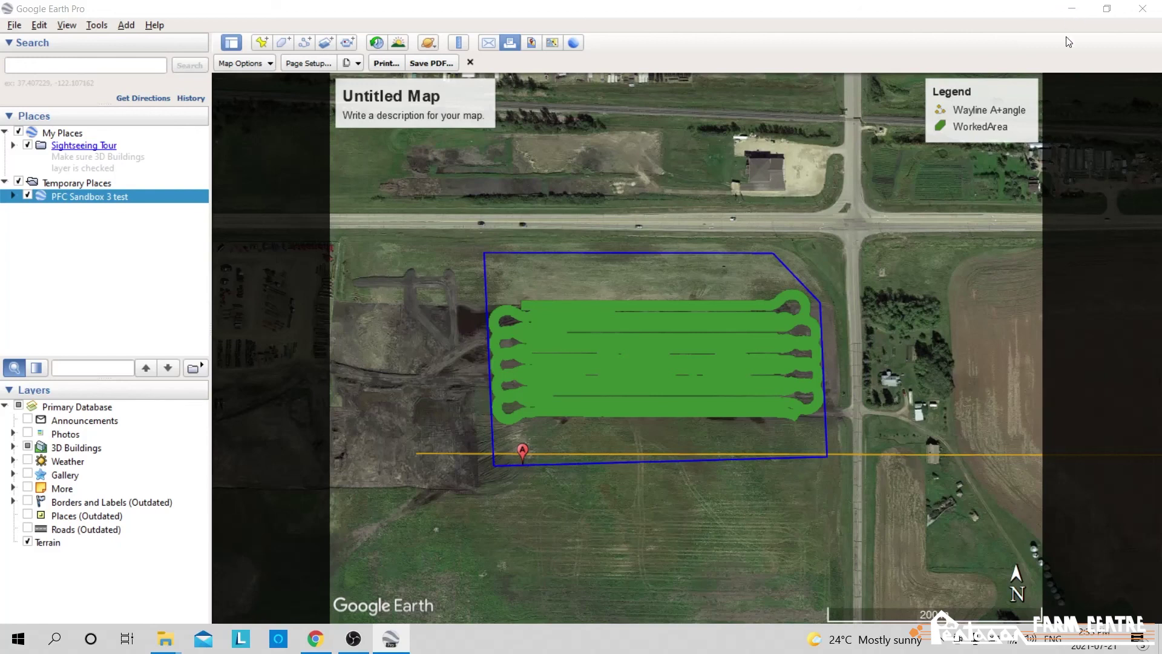
# Step: Minimize Google Earth Pro and open PFC Sandbox.pdf from the desktop in Edge
pyautogui.click(1075, 10)
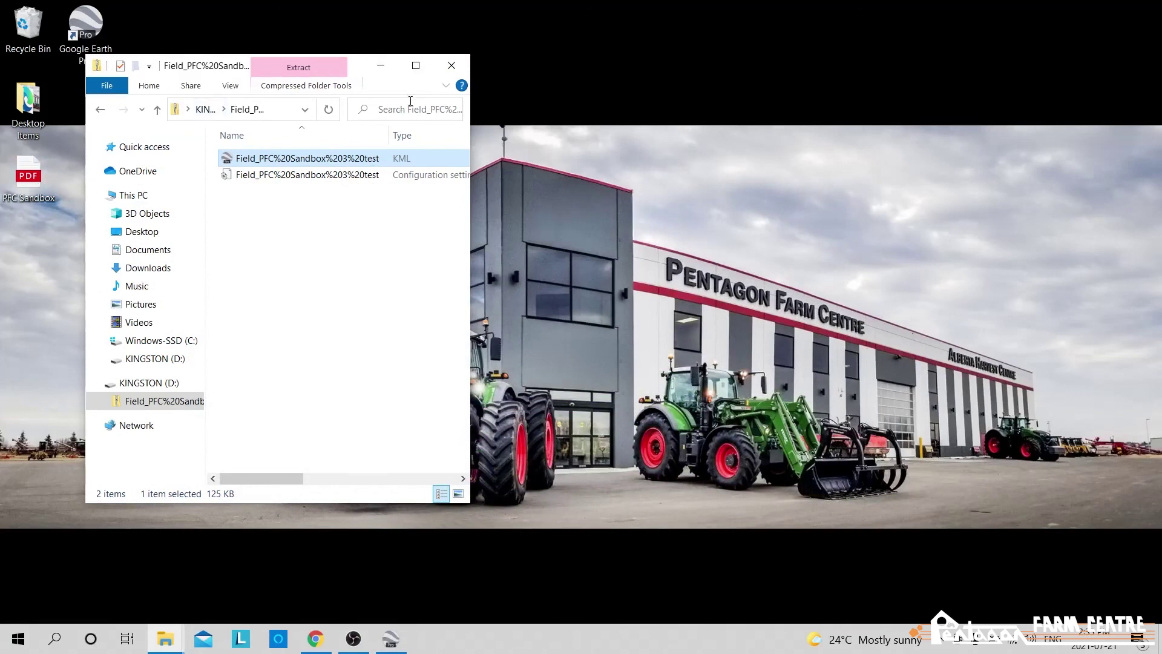
pyautogui.doubleClick(24, 183)
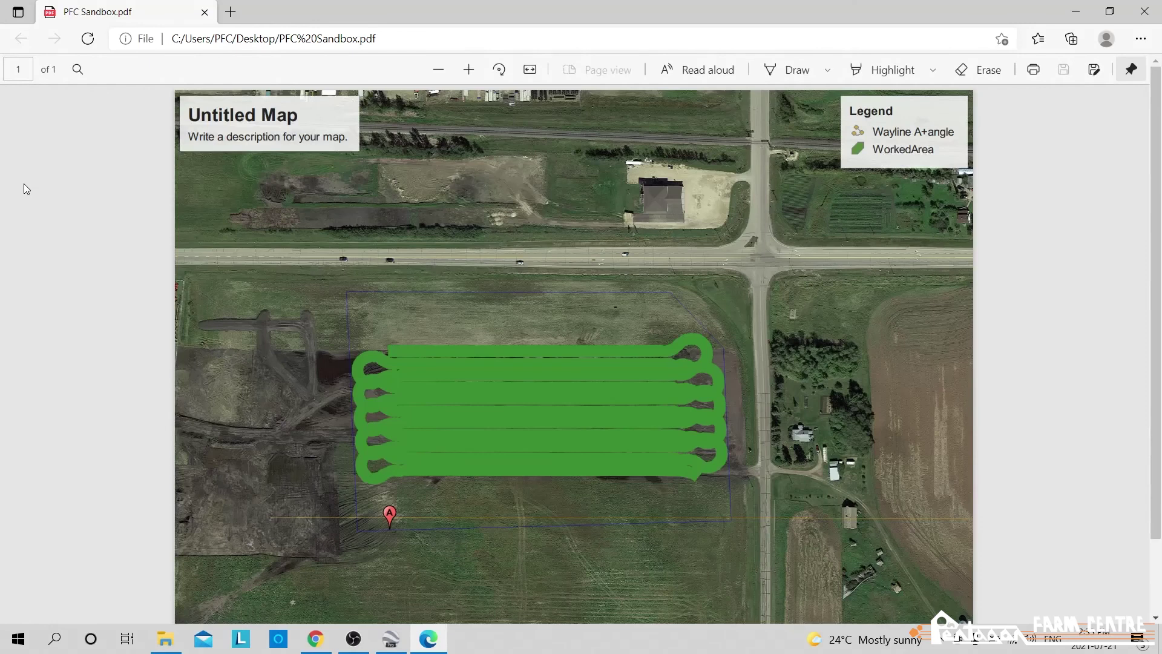
pyautogui.scroll(-2, 568, 379)
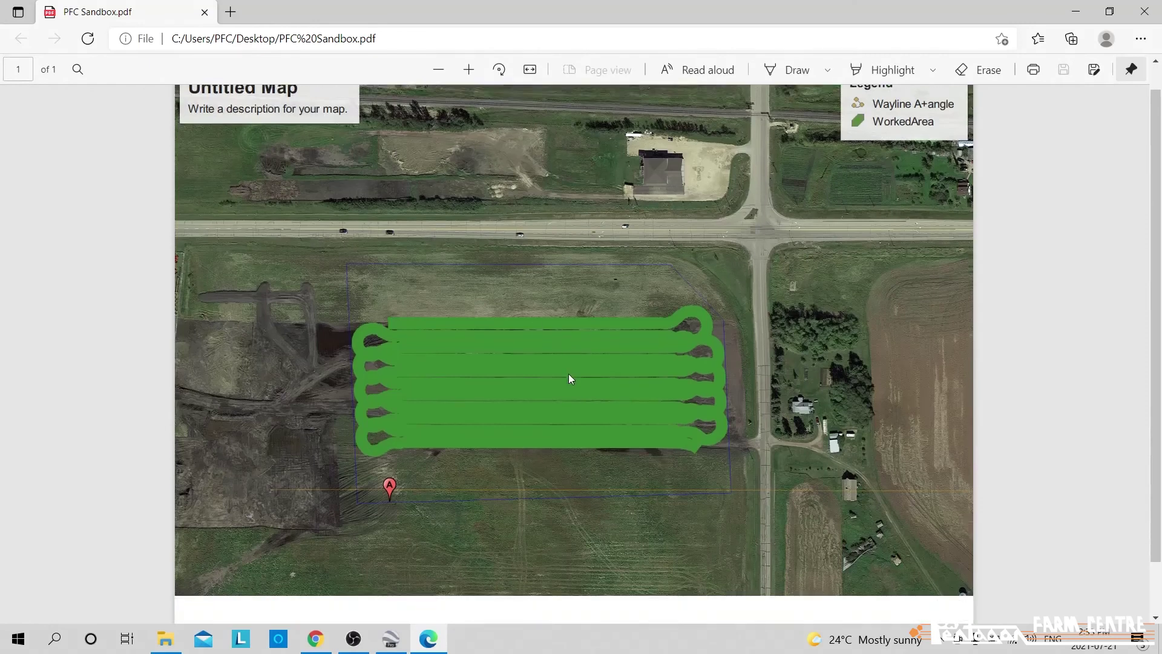
pyautogui.scroll(2, 568, 379)
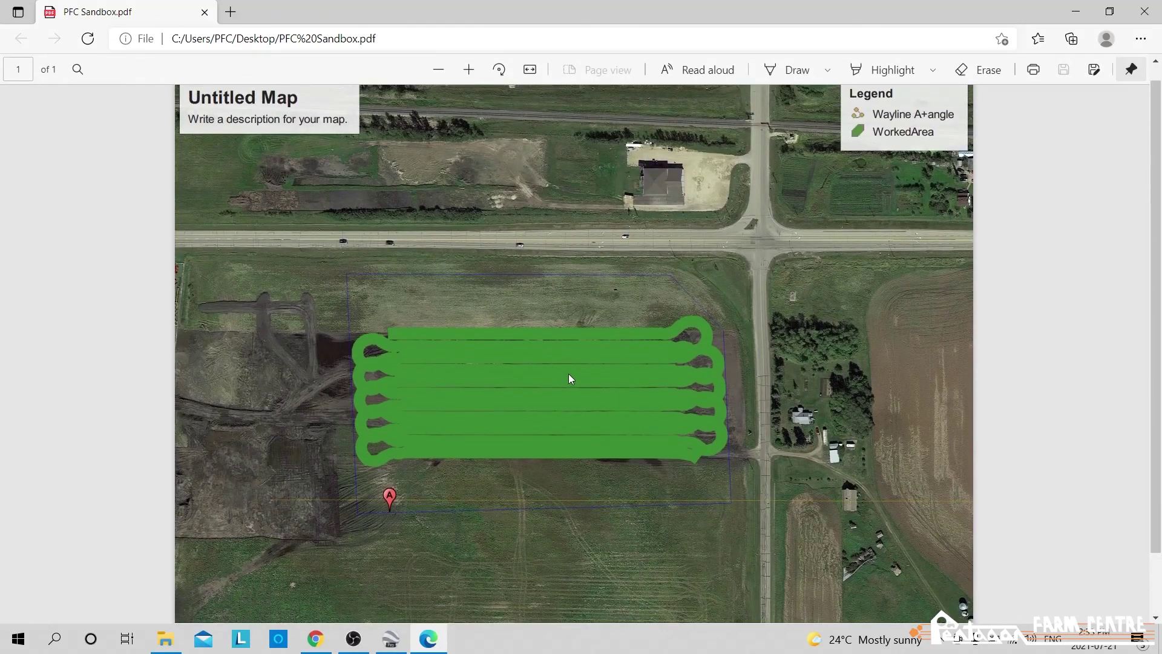